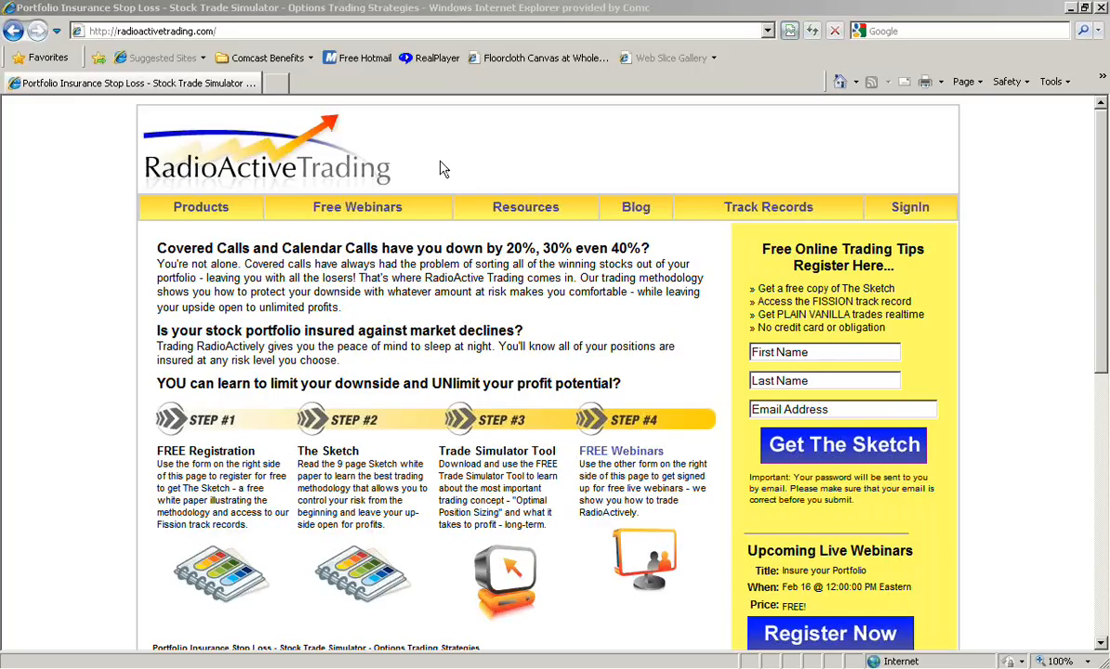
Load the RadioActive Trading Resources page with the free PowerOptions trial and Trade Simulator Tool.
left_click(516, 210)
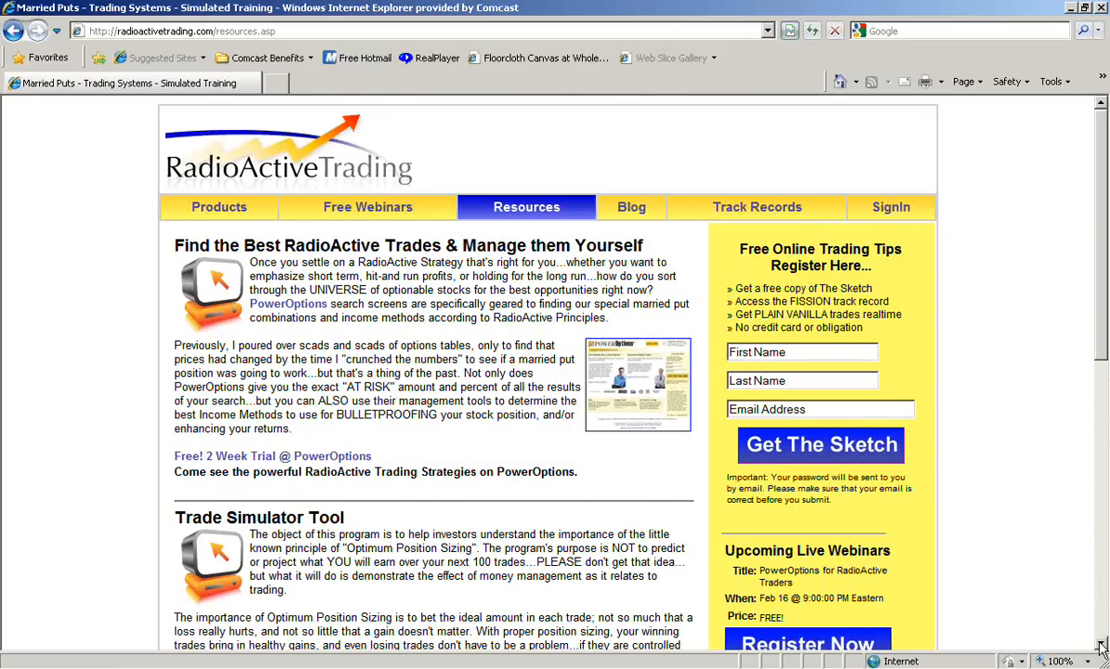
left_click(1100, 647)
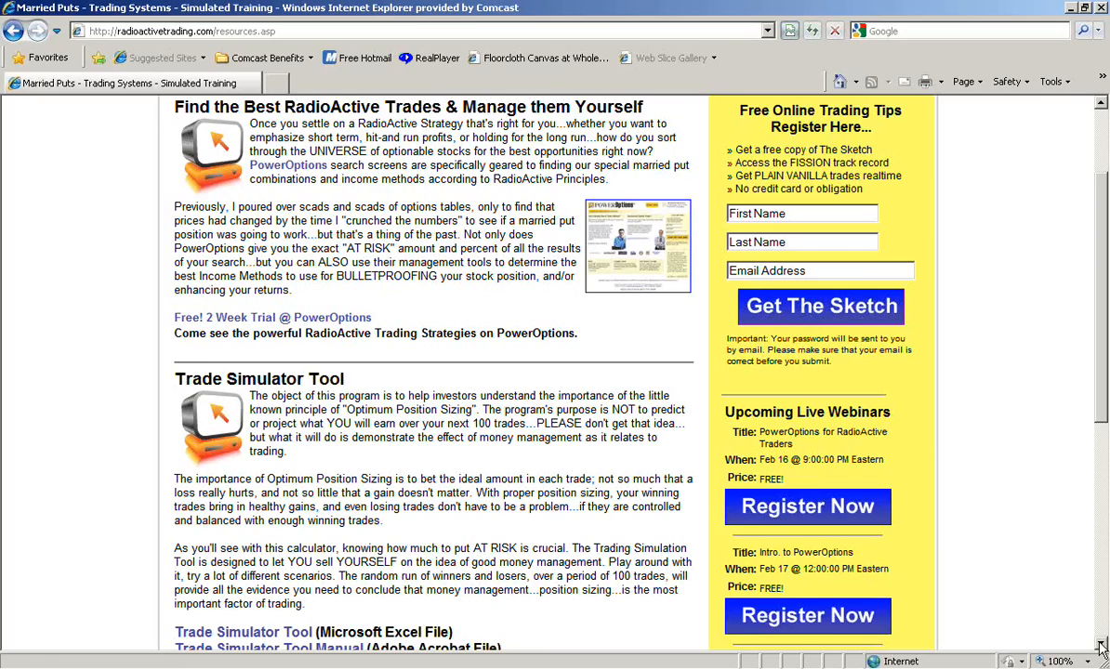
left_click(1101, 647)
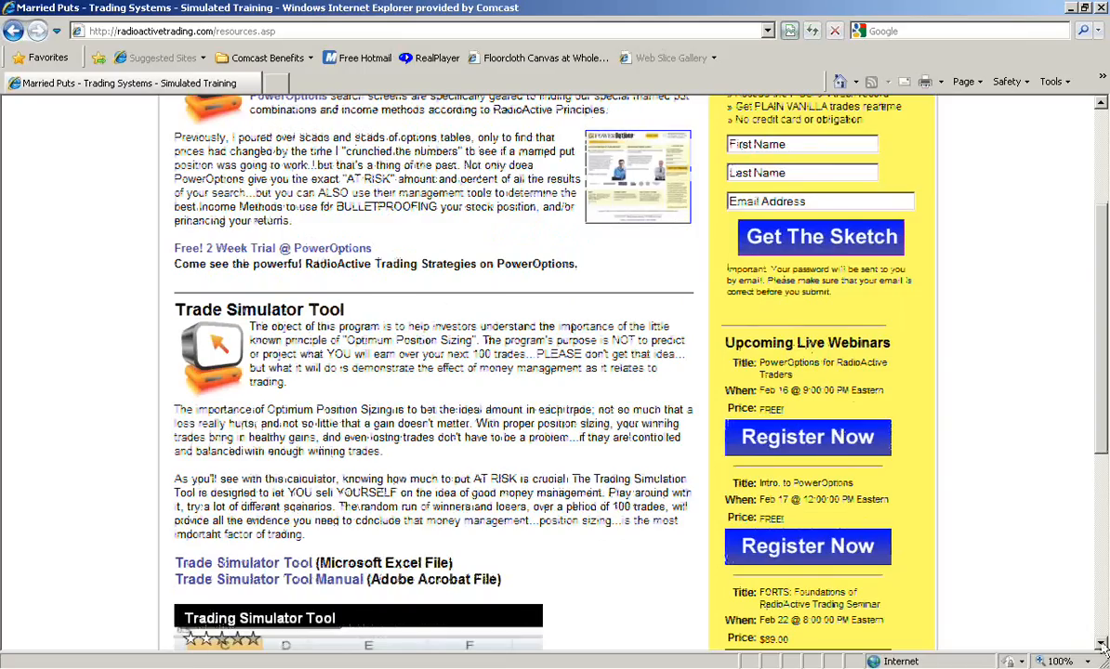
left_click(1101, 647)
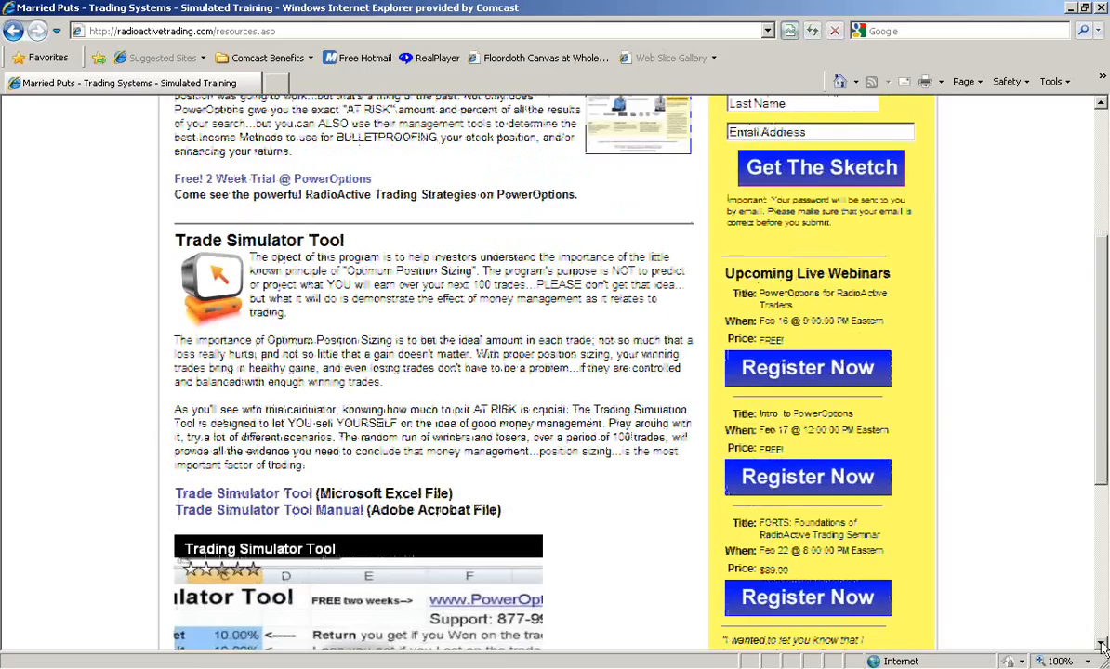
scroll(725, 186, "down", 3)
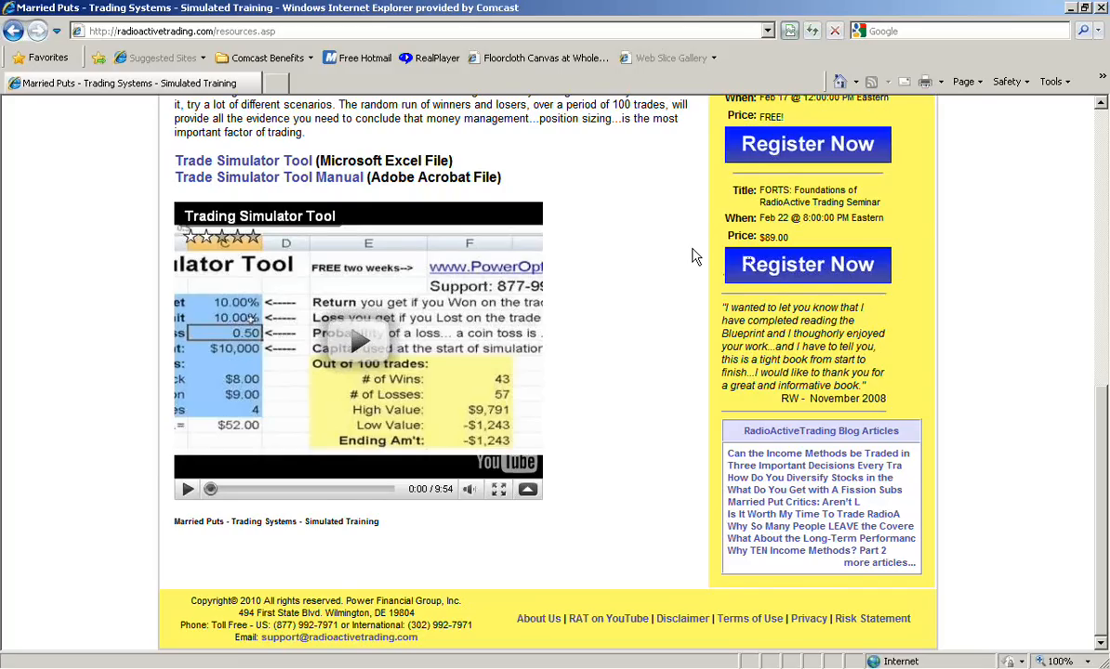
scroll(693, 256, "up", 1)
scroll(595, 149, "up", 5)
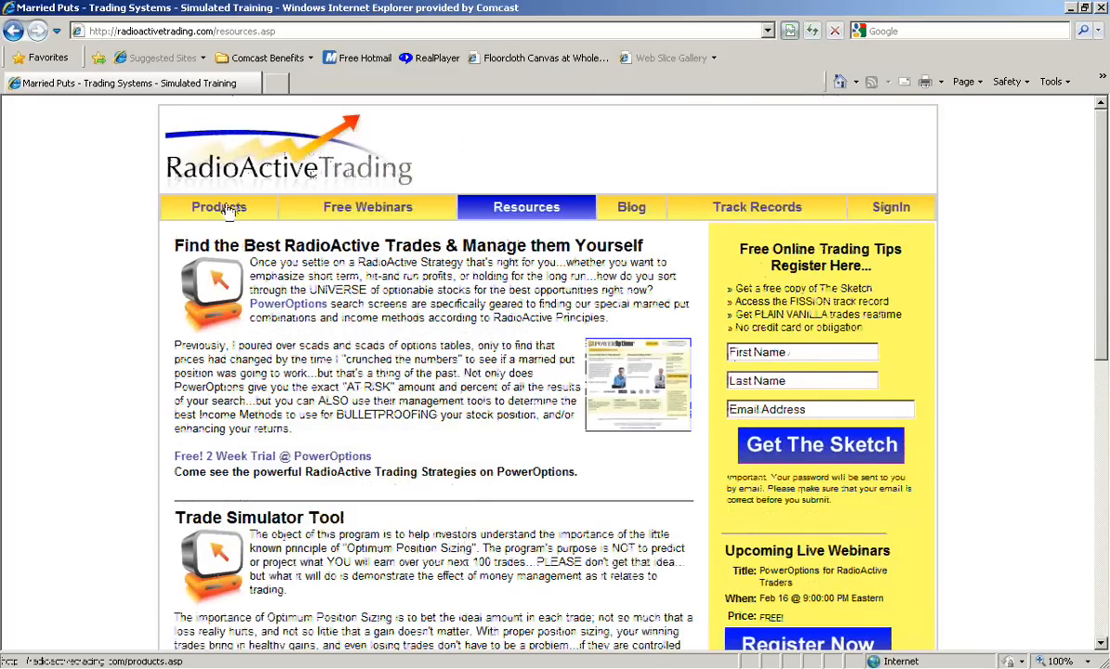
Load the Products page listing The Blueprint and the webinar CDs.
left_click(230, 210)
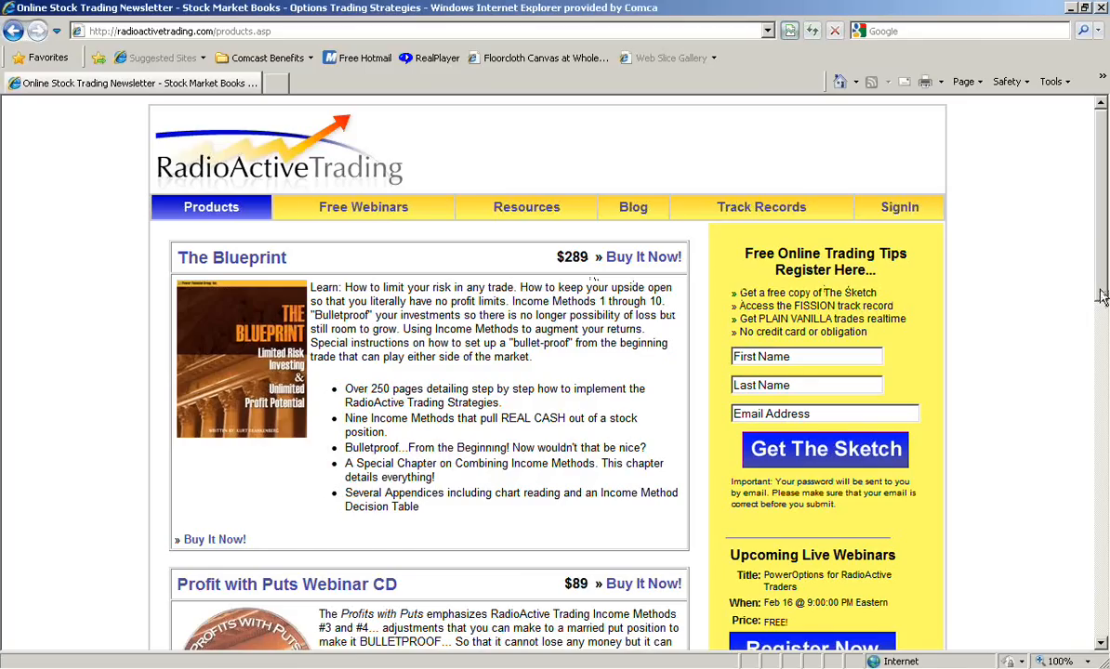
left_click_drag(1103, 296, 1105, 395)
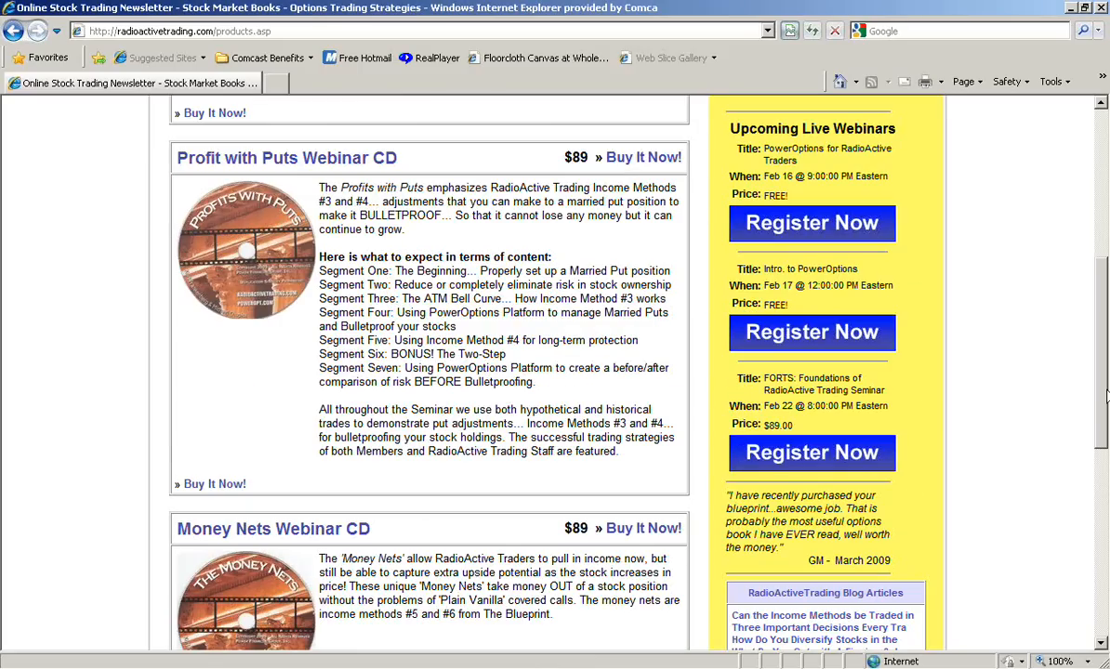
scroll(1104, 391, "down", 1)
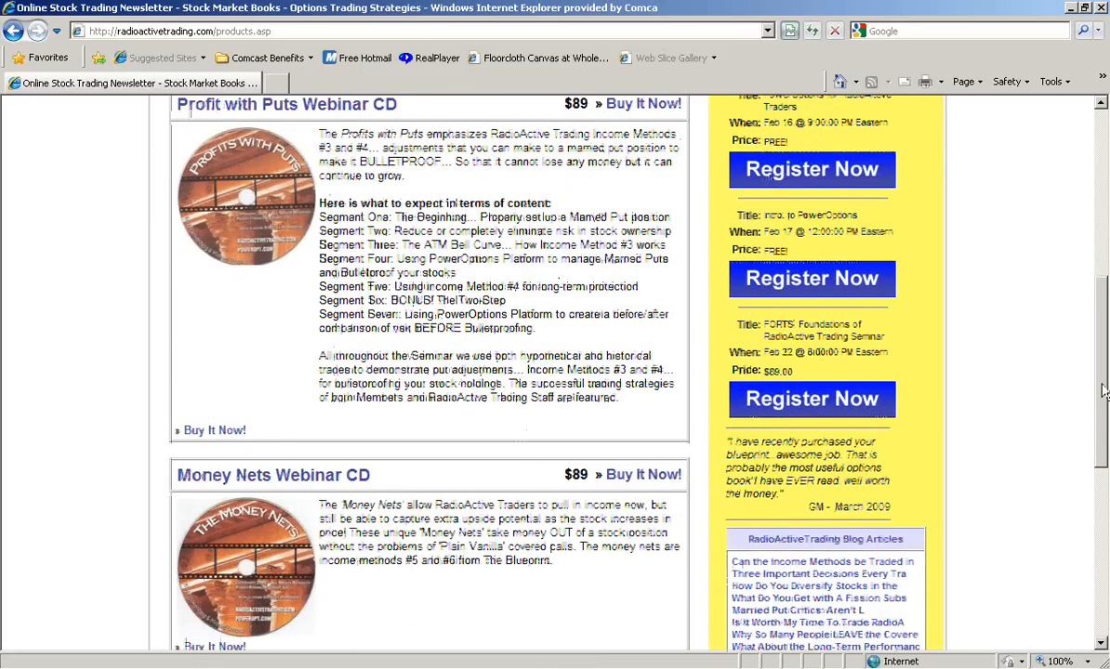
scroll(1104, 391, "down", 5)
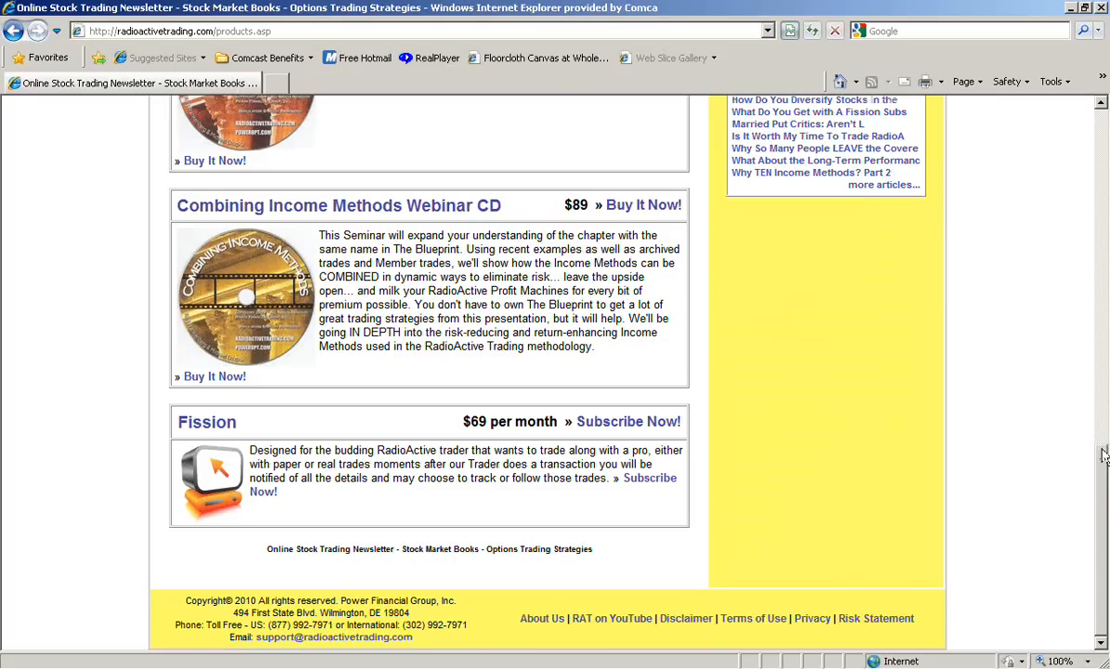
left_click_drag(1104, 455, 1104, 323)
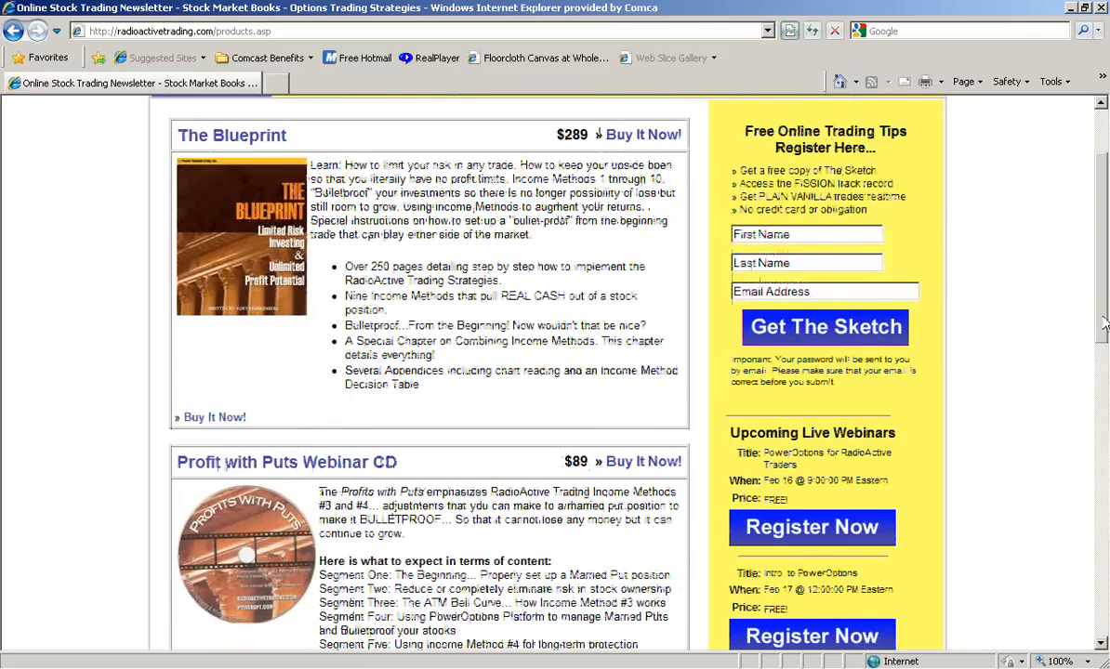
left_click_drag(1104, 322, 1103, 279)
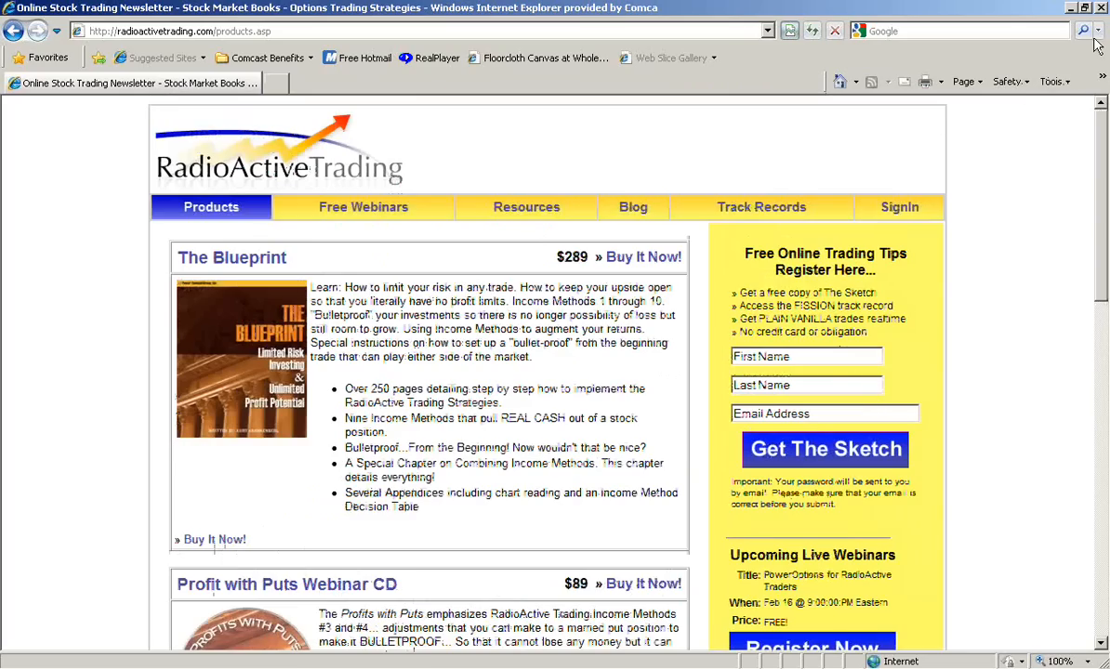